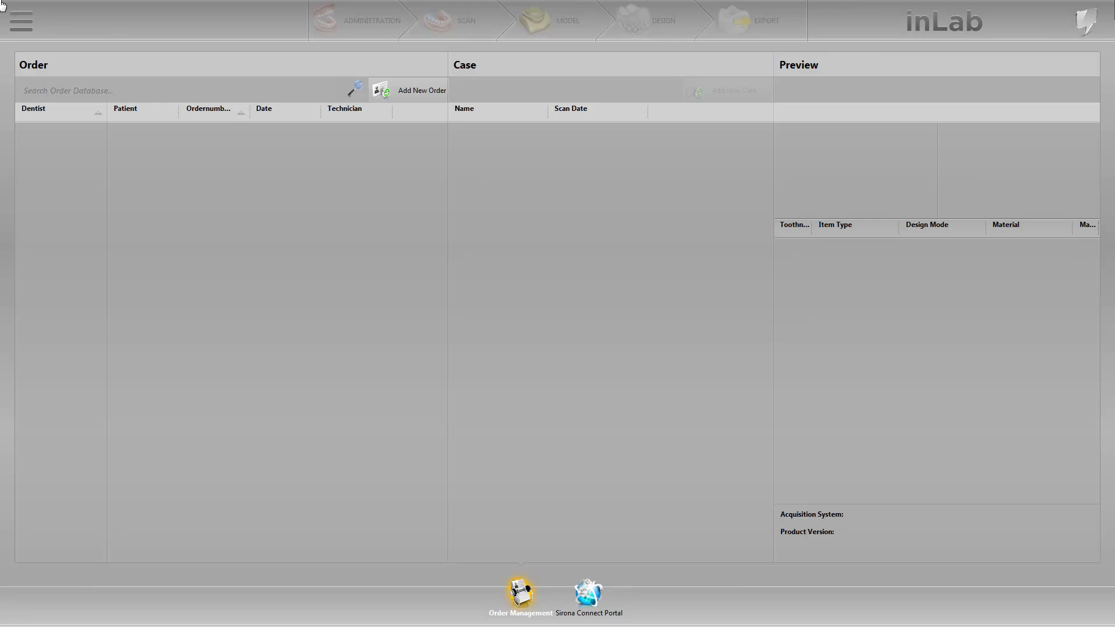
Step: Create a new order with the dentist and patient fields filled in, then save it and add a case
{"action": "left_click", "coordinate": [414, 93]}
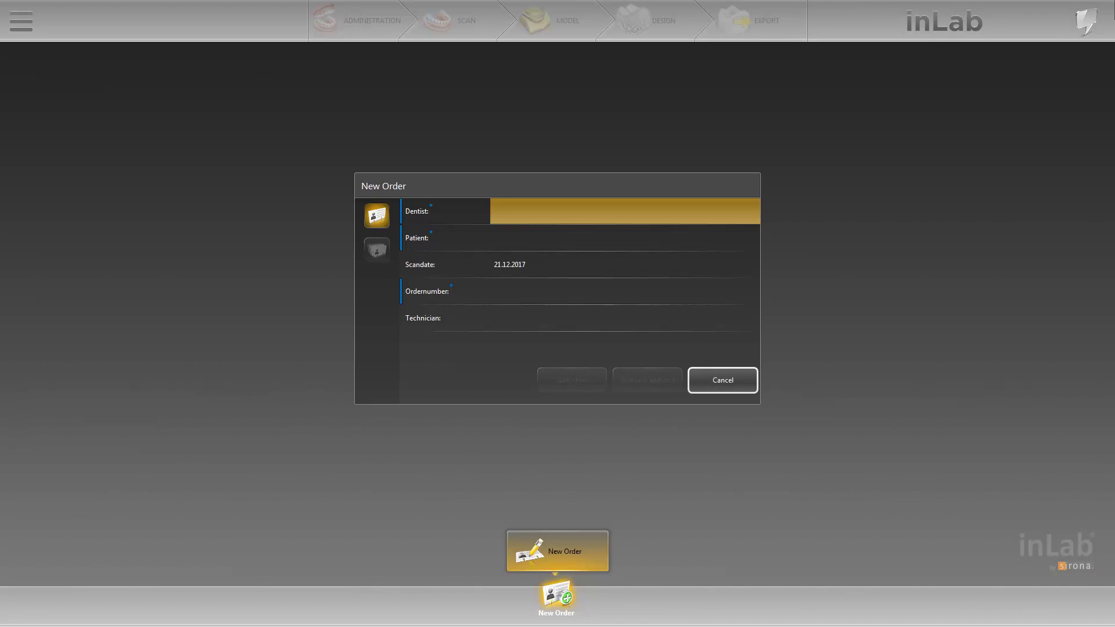
{"action": "type", "text": "Dentist"}
{"action": "key", "text": "Tab"}
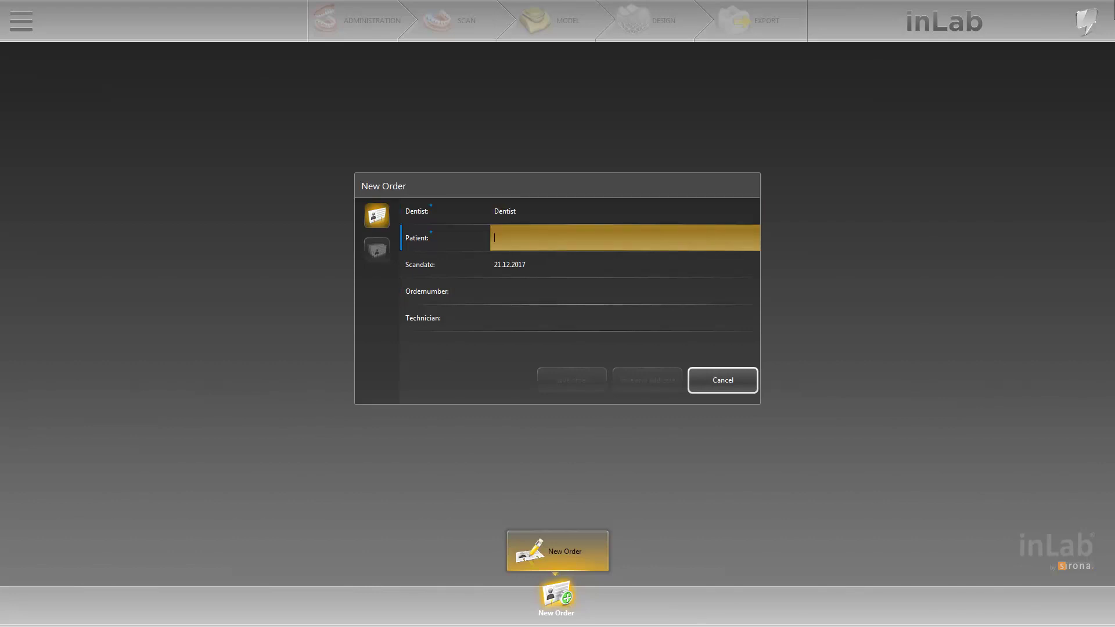
{"action": "type", "text": "Patient"}
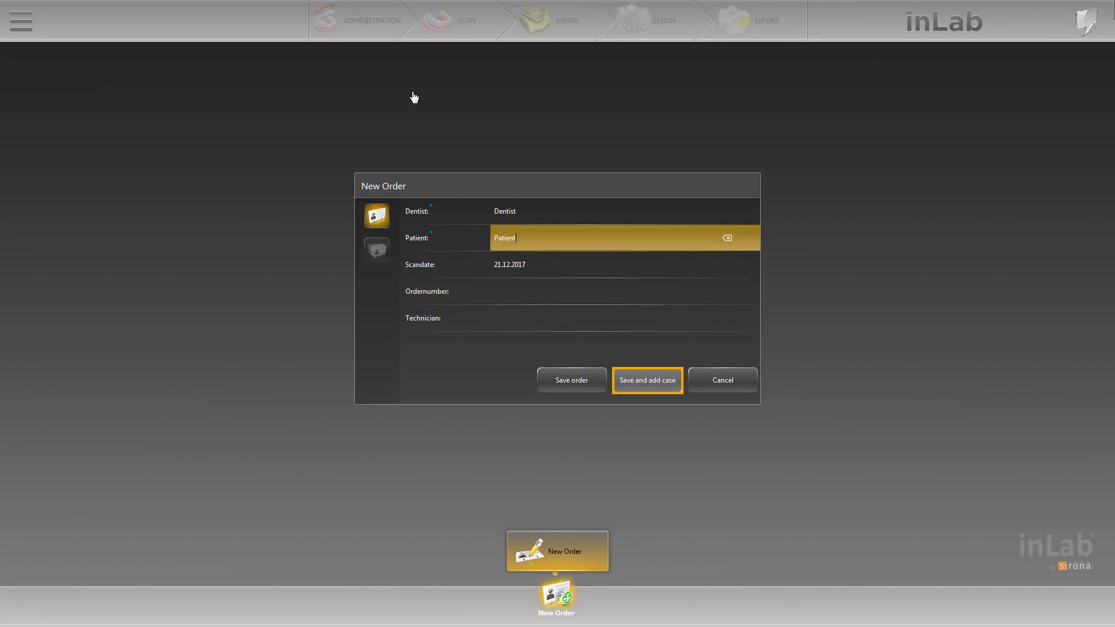
{"action": "left_click", "coordinate": [633, 388]}
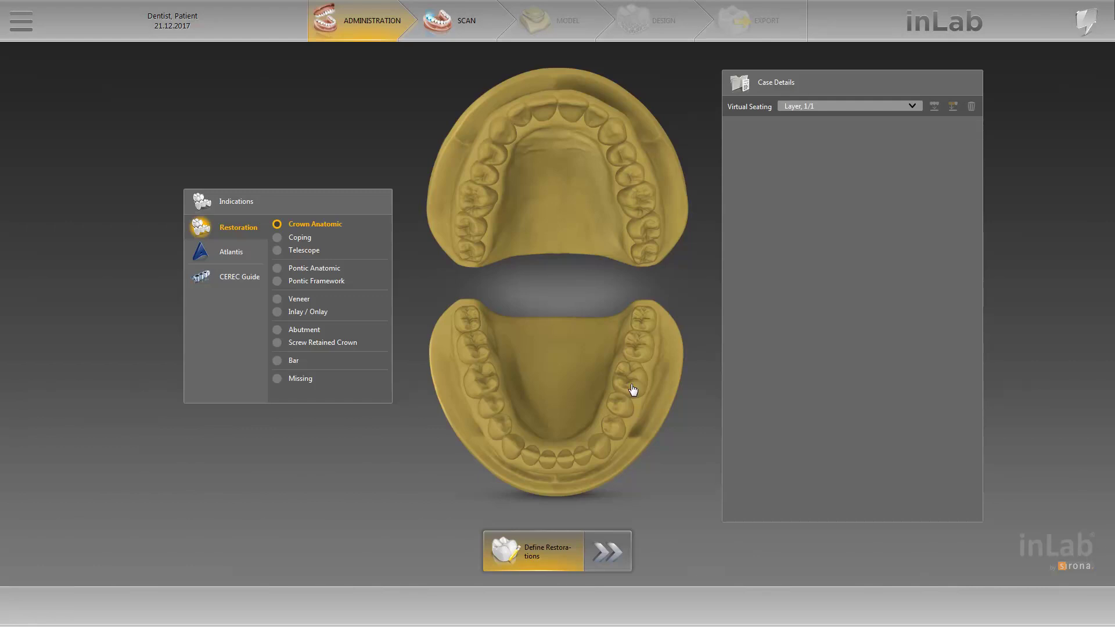
Step: Place anatomic crowns on upper teeth 17, 16 and 15
{"action": "left_click", "coordinate": [463, 232]}
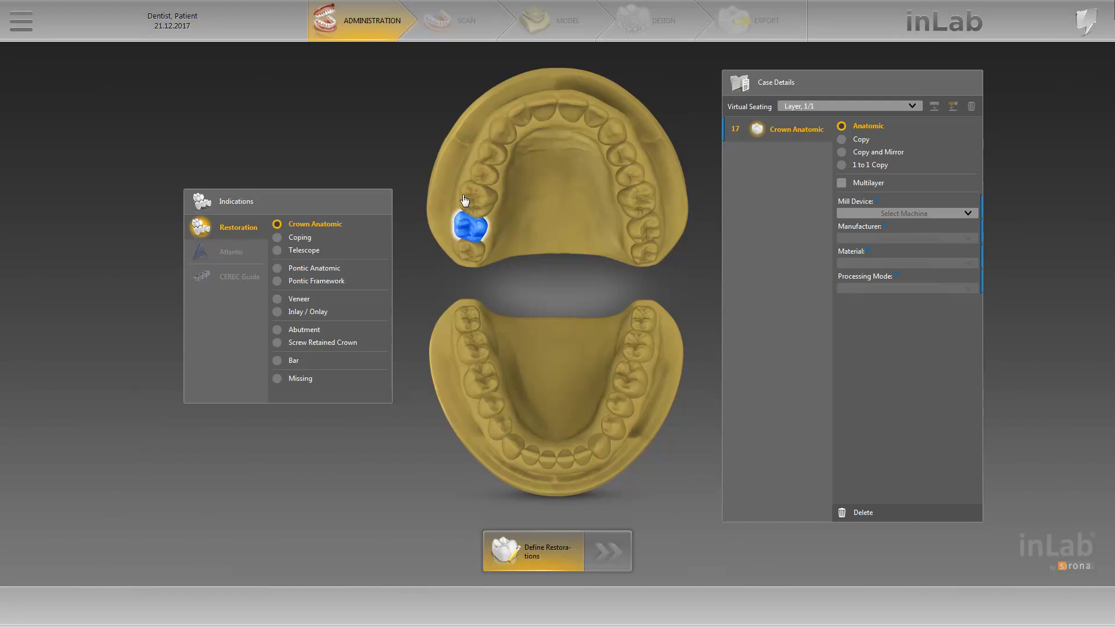
{"action": "left_click", "coordinate": [465, 200]}
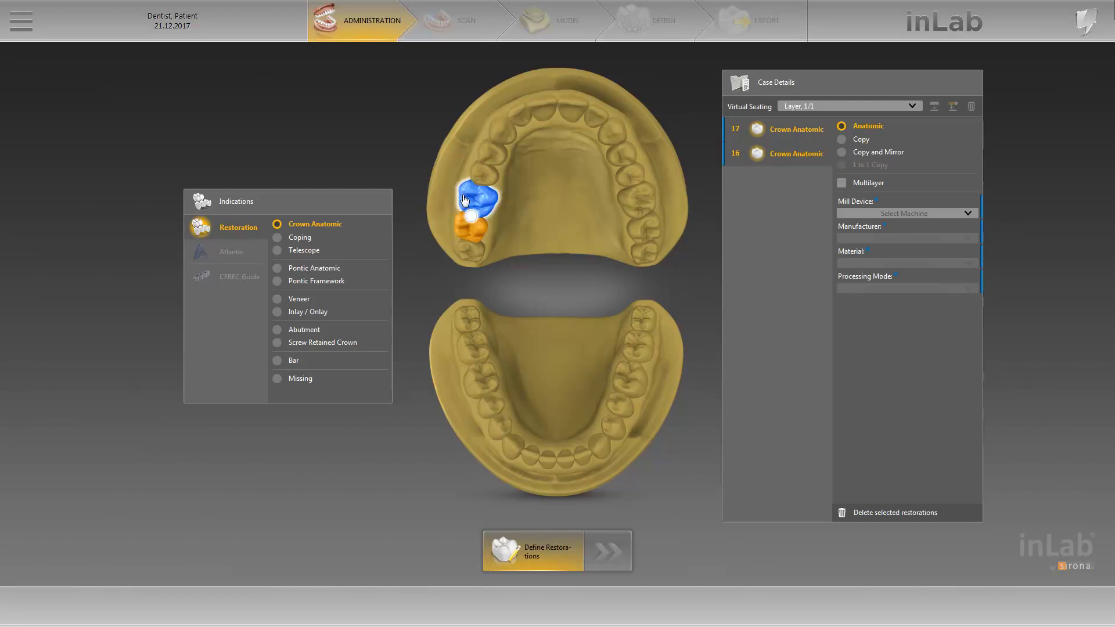
{"action": "left_click", "coordinate": [490, 175]}
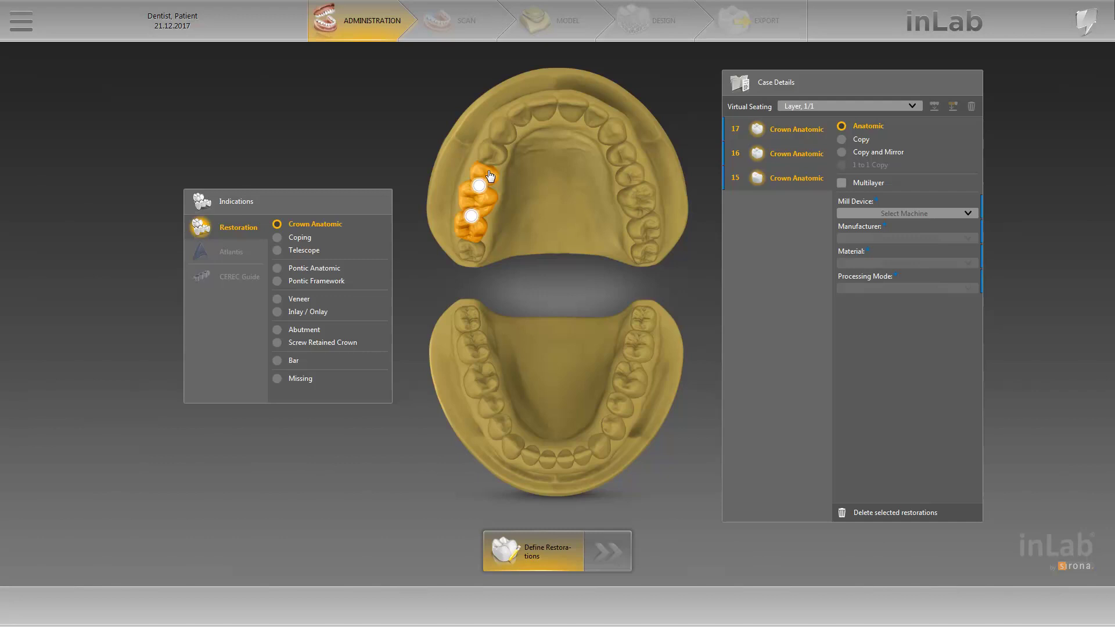
Step: Give crowns 15–17 MC X5 with Dentsply Sirona CELTRA DUO, and add an anatomic crown on 27
{"action": "left_click", "coordinate": [947, 214]}
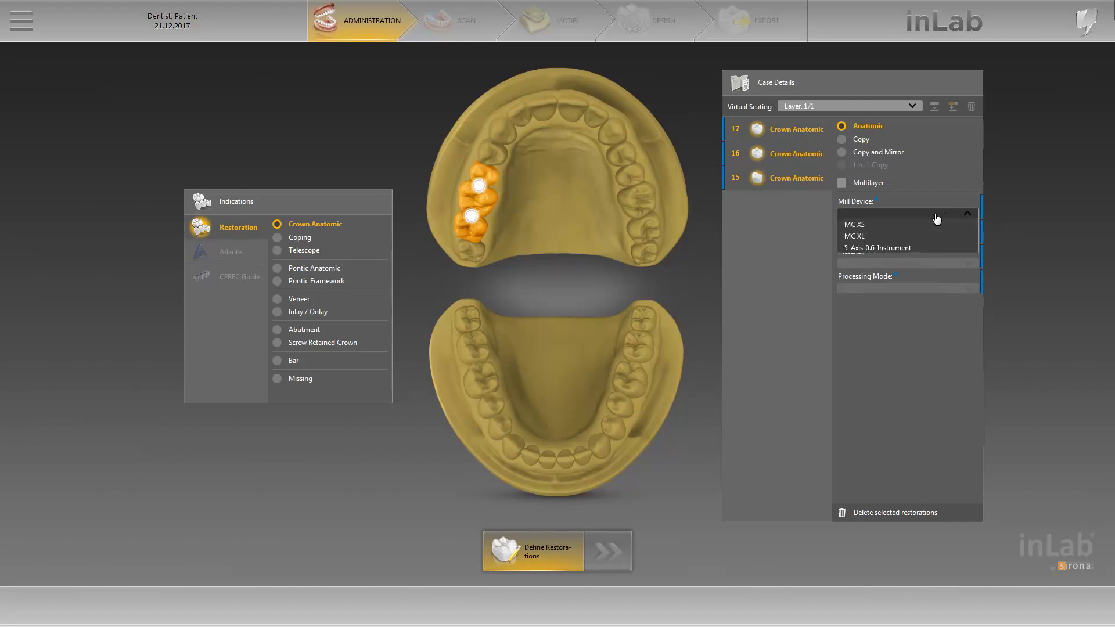
{"action": "left_click", "coordinate": [920, 224]}
{"action": "left_click", "coordinate": [912, 238]}
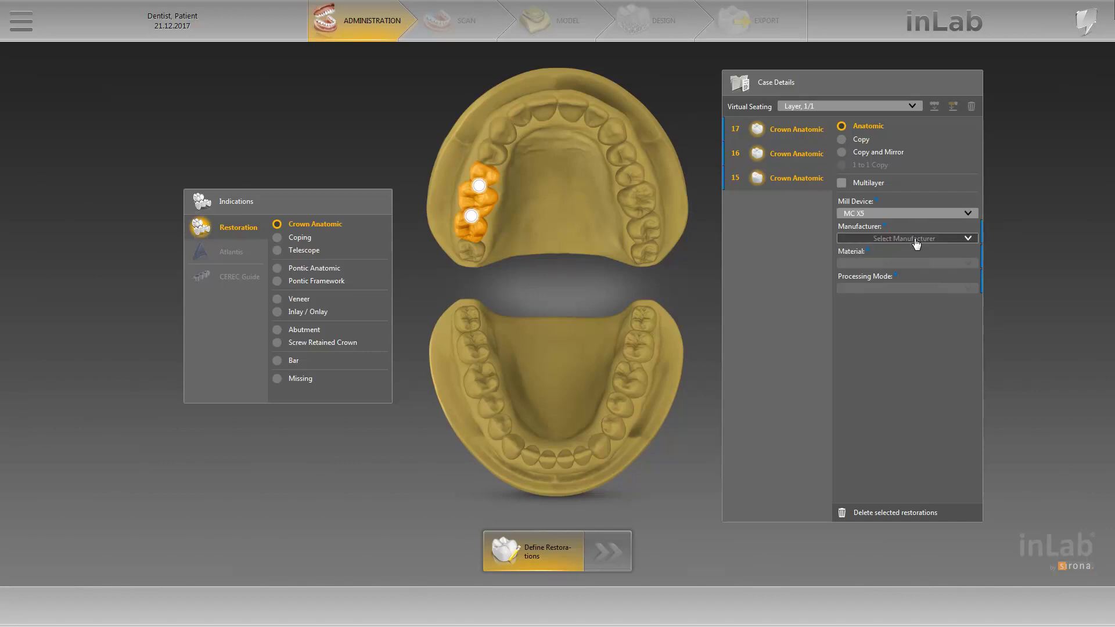
{"action": "left_click", "coordinate": [904, 260]}
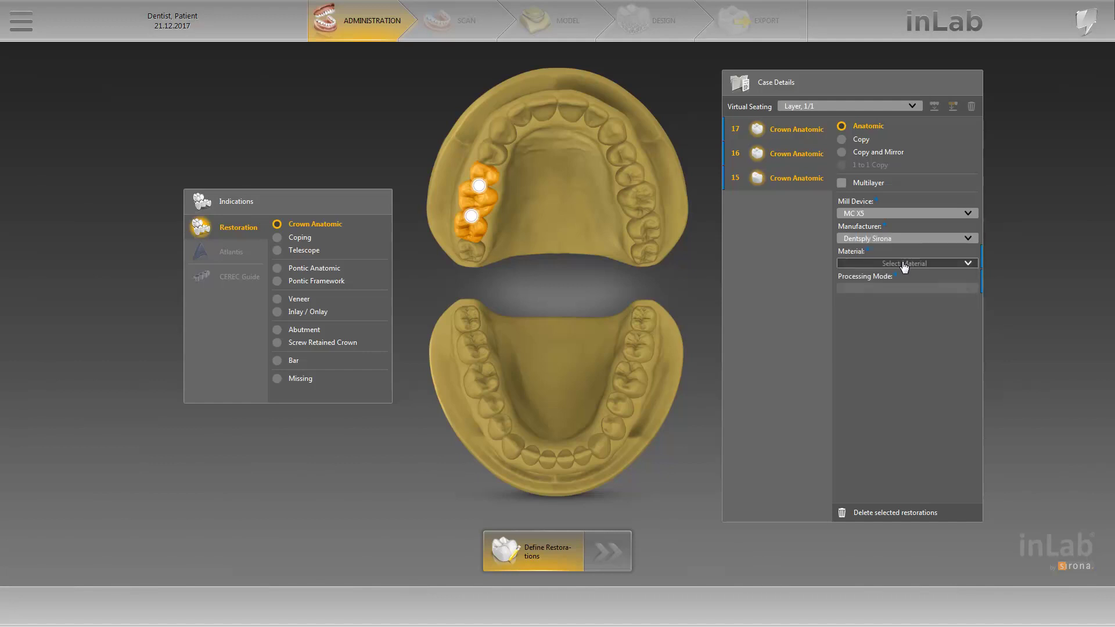
{"action": "left_click", "coordinate": [904, 264]}
{"action": "left_click", "coordinate": [897, 276]}
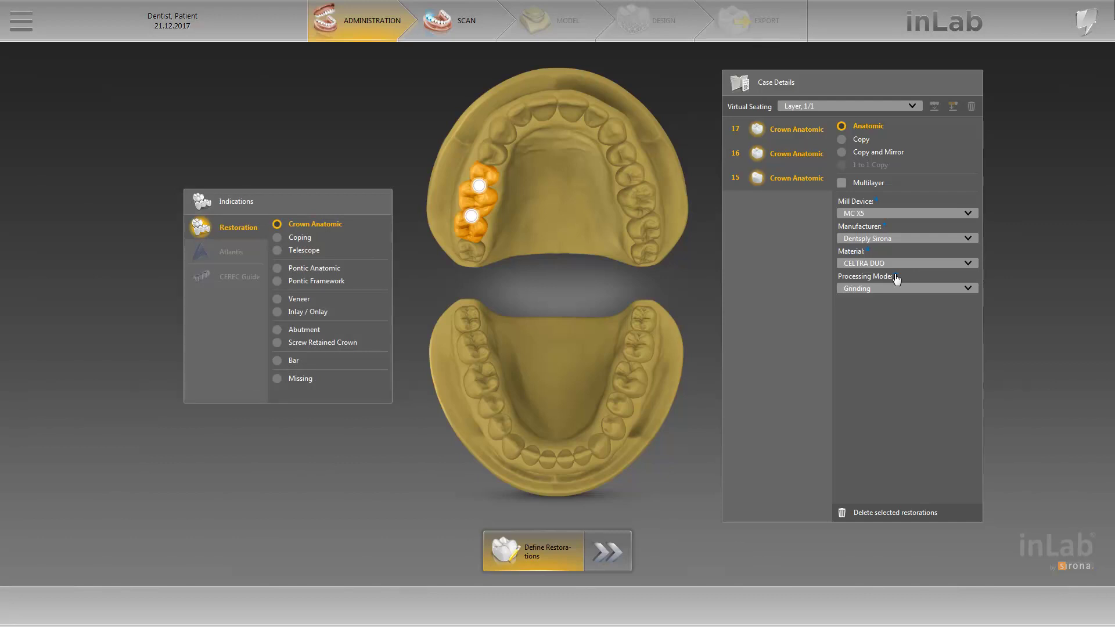
{"action": "left_click", "coordinate": [636, 237]}
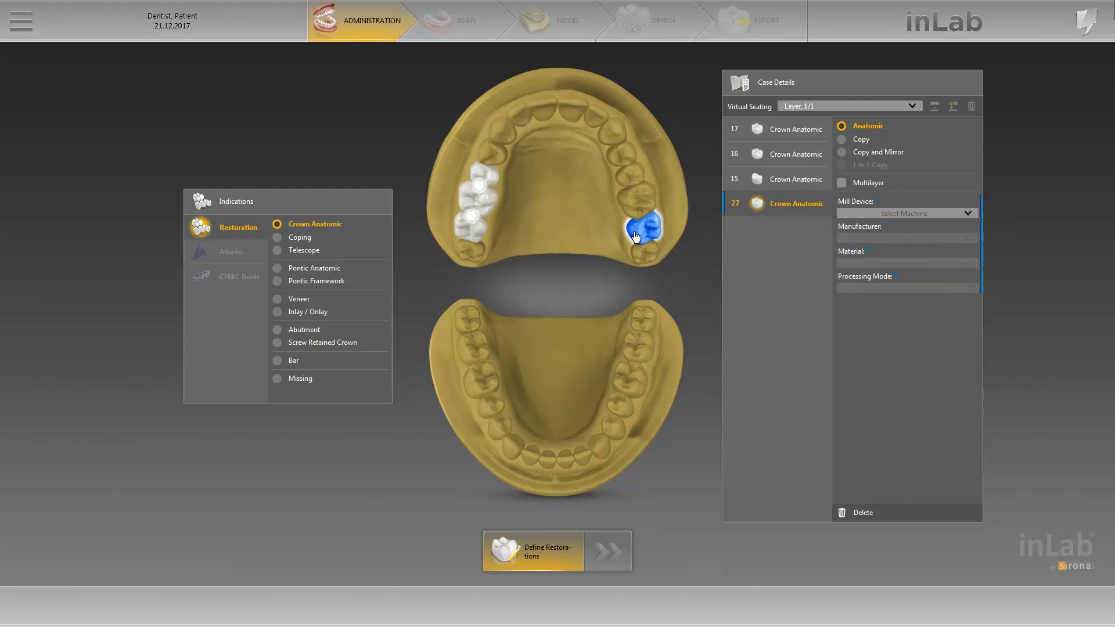
Step: Crown tooth 24 and add anatomic pontics on 25 and 26 to form the 24–27 bridge
{"action": "left_click", "coordinate": [618, 155]}
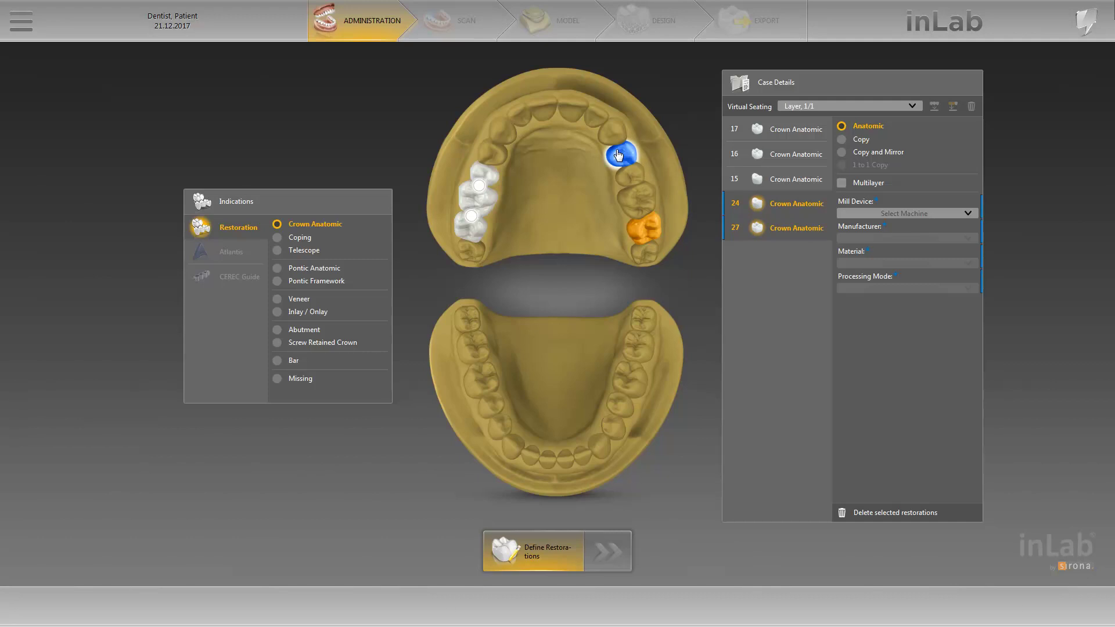
{"action": "left_click", "coordinate": [277, 268]}
{"action": "left_click", "coordinate": [625, 182]}
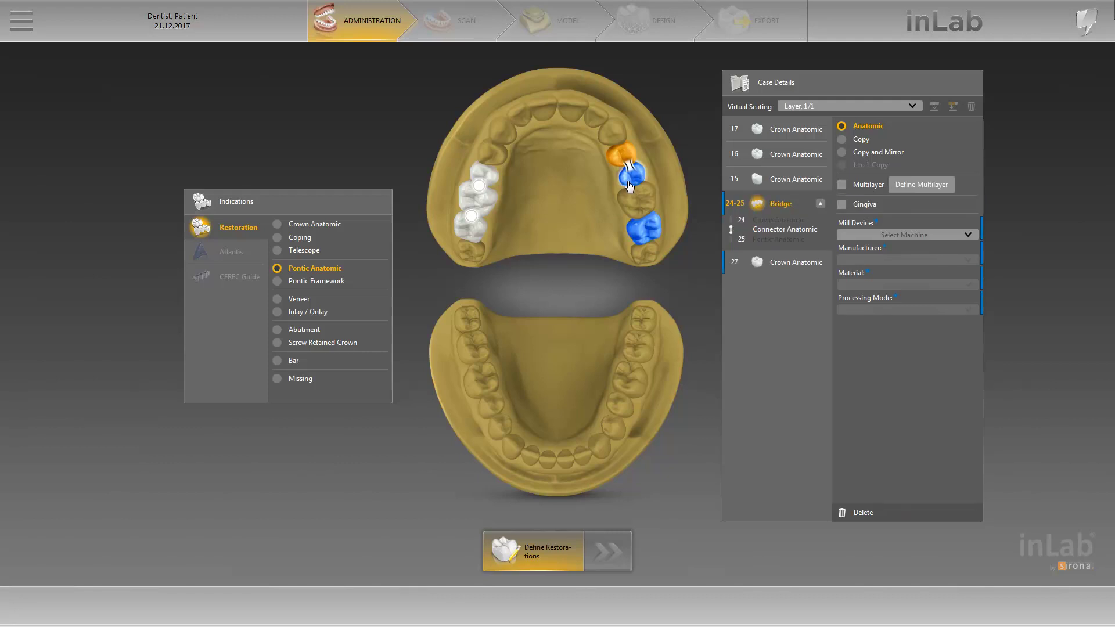
{"action": "left_click", "coordinate": [637, 202]}
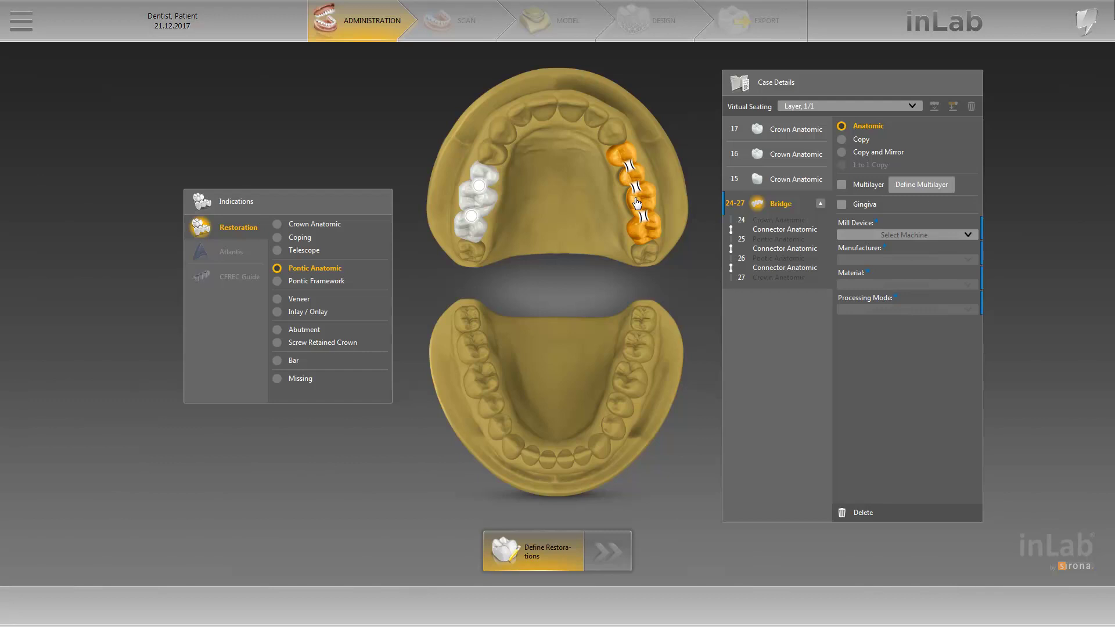
Step: Give the 24–27 bridge MC X5 with SIRONA inCoris TZI C, then reselect Crown Anatomic
{"action": "left_click", "coordinate": [936, 237]}
{"action": "left_click", "coordinate": [929, 245]}
{"action": "left_click", "coordinate": [939, 260]}
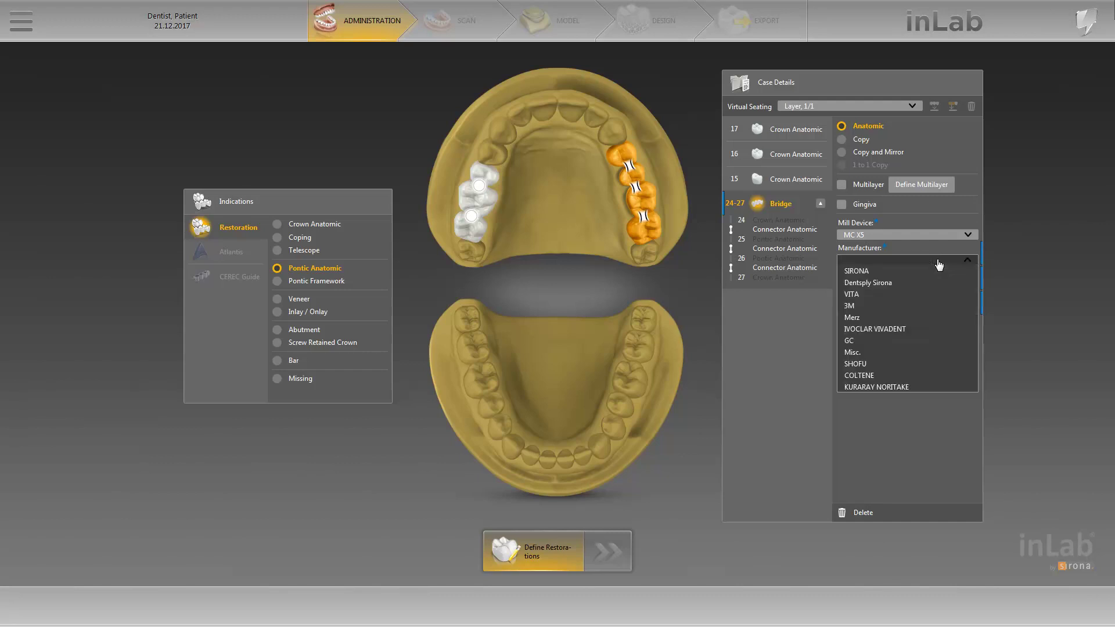
{"action": "left_click", "coordinate": [928, 271]}
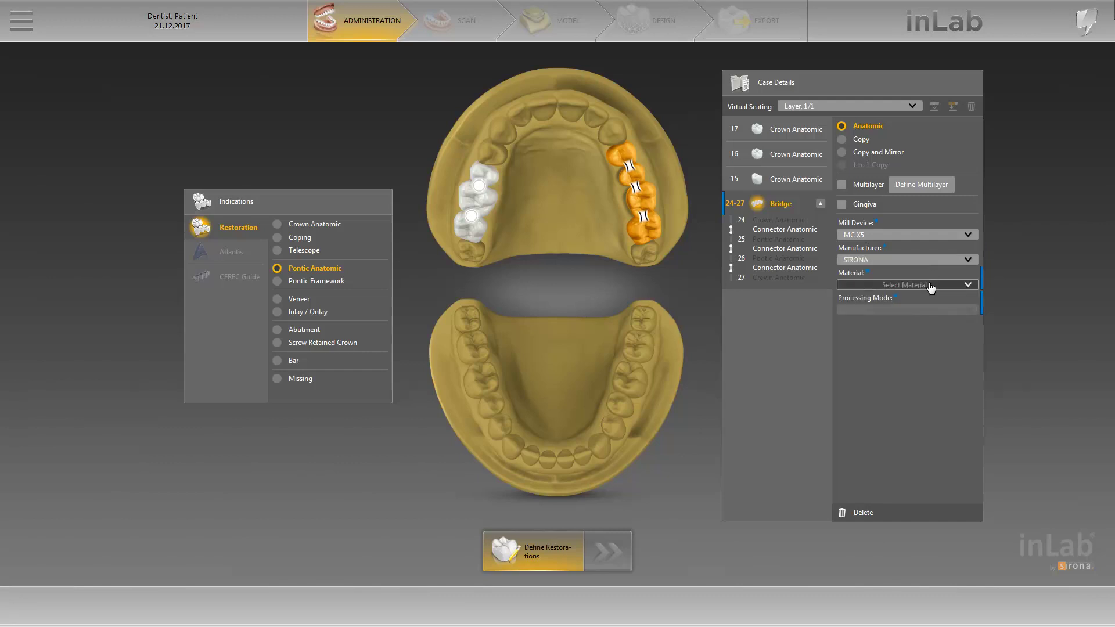
{"action": "left_click", "coordinate": [931, 285]}
{"action": "left_click", "coordinate": [902, 320]}
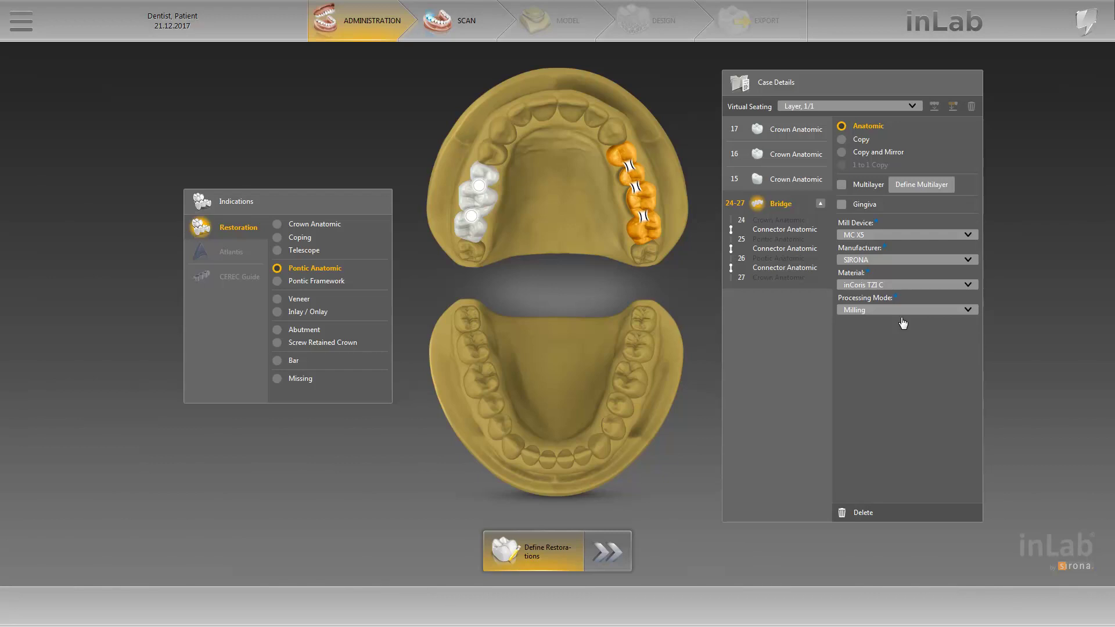
{"action": "left_click", "coordinate": [278, 226]}
Step: Crown lower teeth 47 and 44, and add anatomic pontics on 46 and 45
{"action": "left_click", "coordinate": [472, 348]}
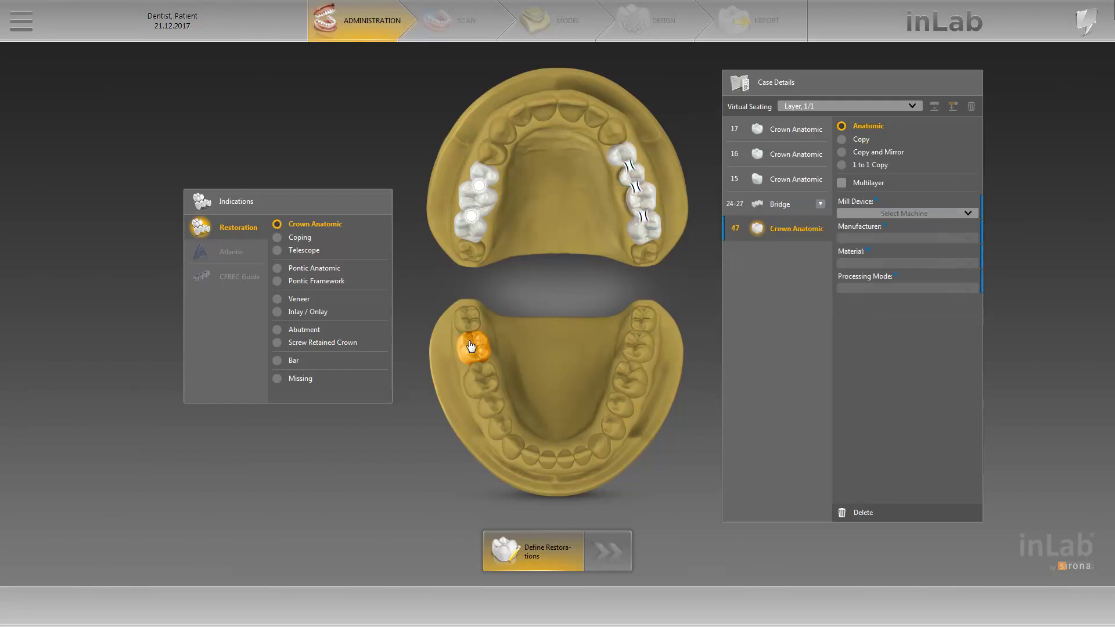
{"action": "left_click", "coordinate": [497, 430]}
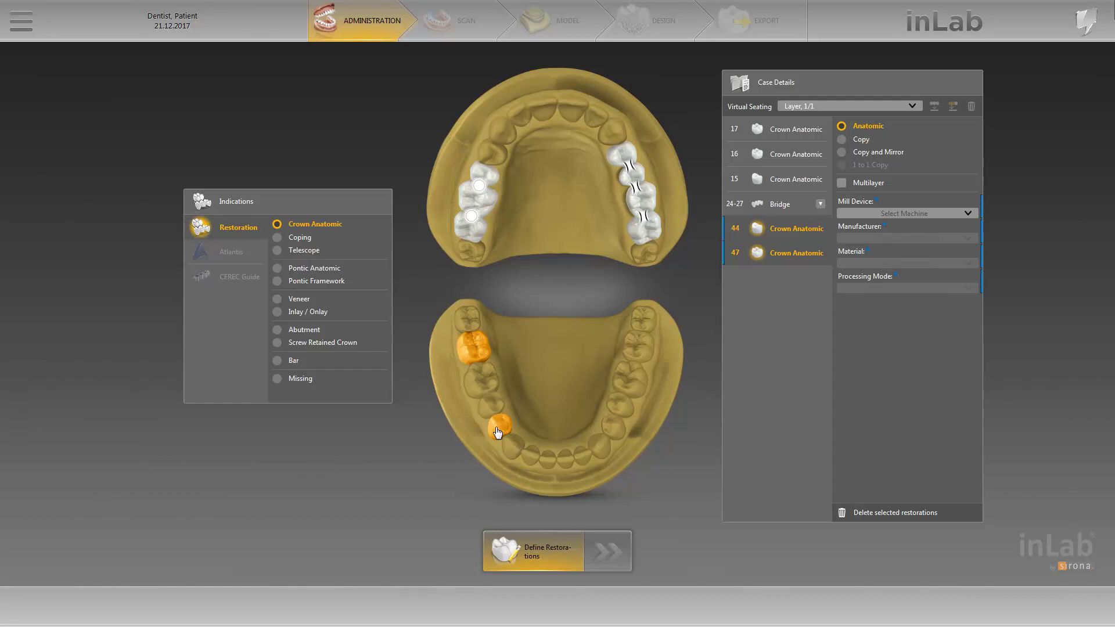
{"action": "left_click", "coordinate": [278, 269]}
{"action": "left_click", "coordinate": [479, 379]}
{"action": "left_click", "coordinate": [491, 404]}
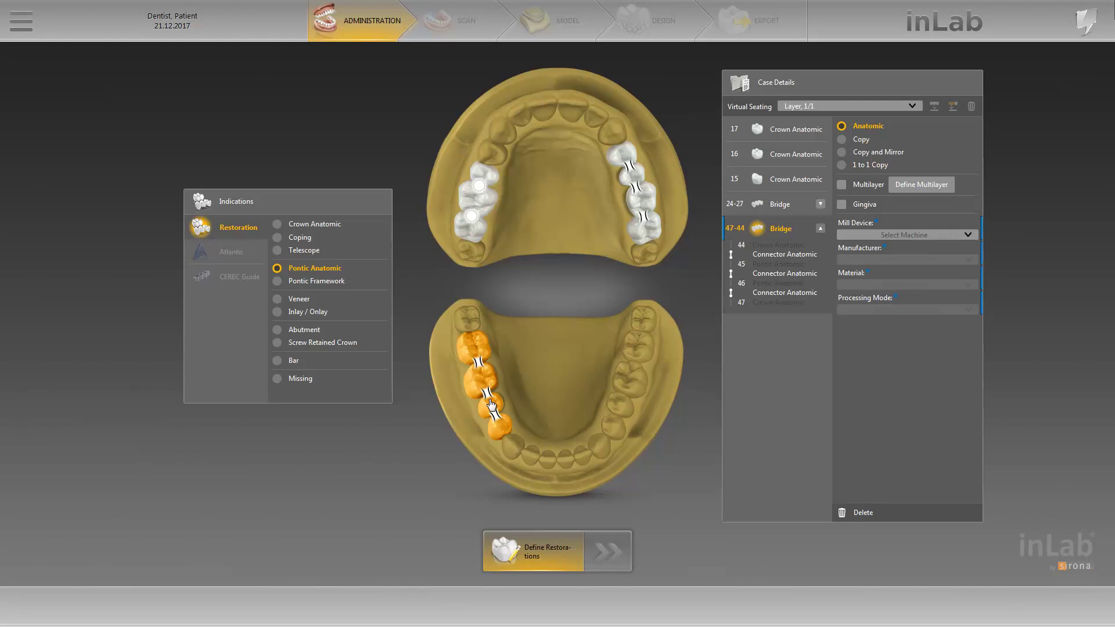
Step: Enable Multilayer for the 44–47 bridge and open its multilayer definition
{"action": "left_click", "coordinate": [840, 185]}
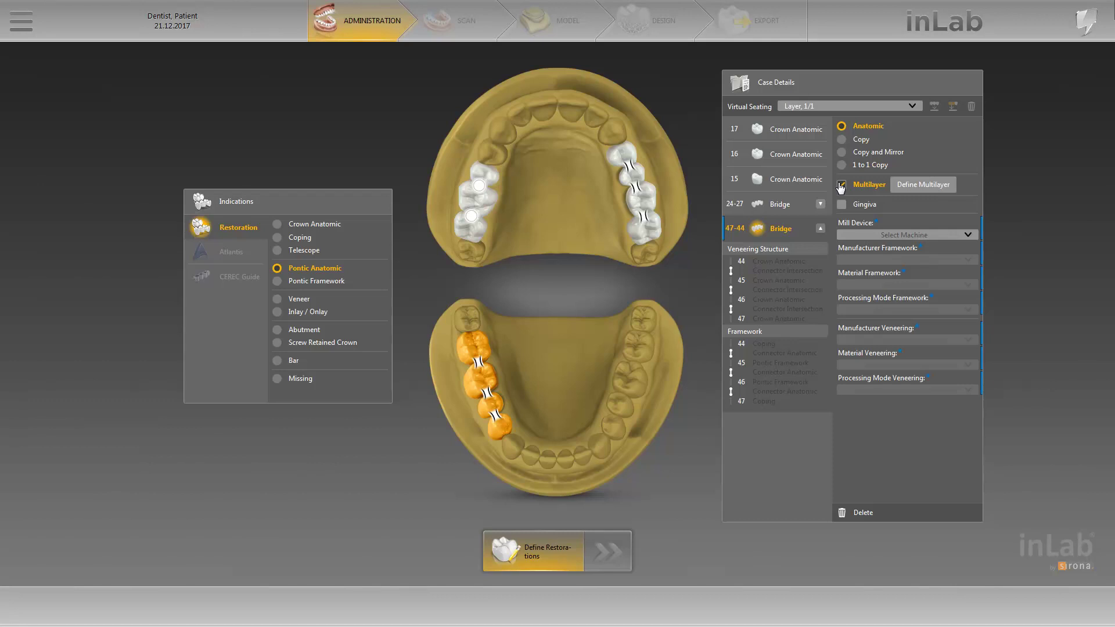
{"action": "left_click", "coordinate": [922, 189]}
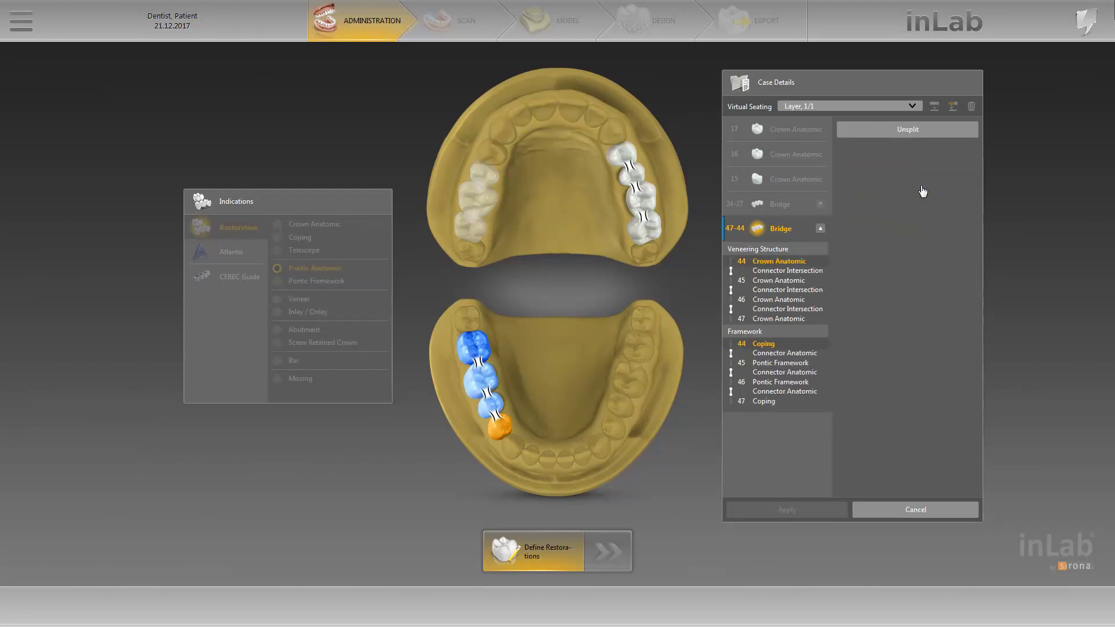
Step: Unsplit tooth 47 into a single anatomic crown and apply the layer change
{"action": "left_click", "coordinate": [781, 320]}
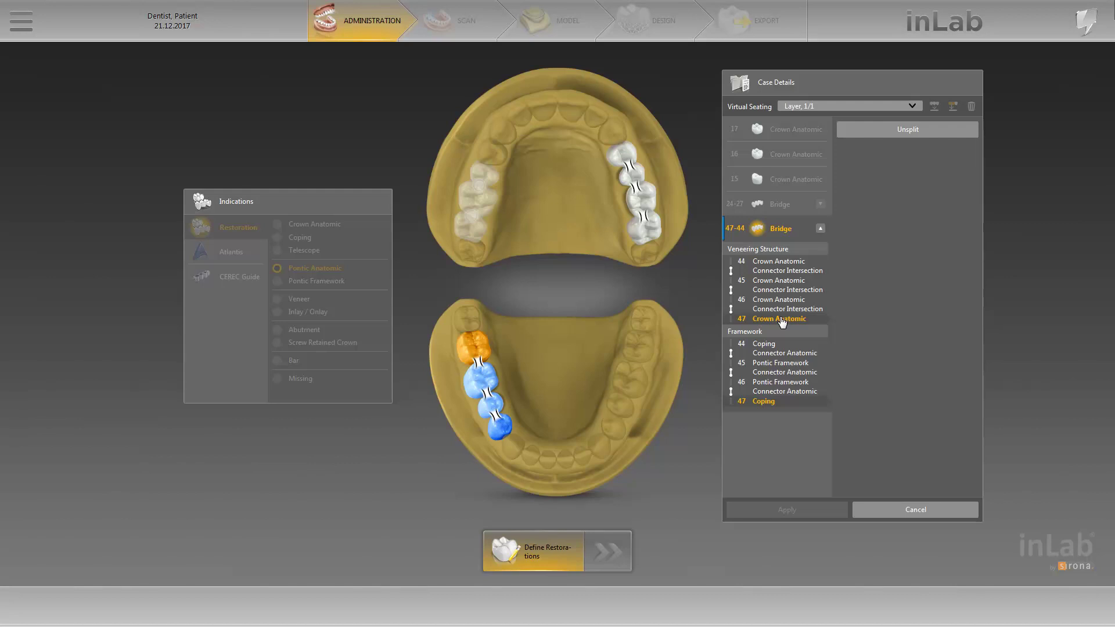
{"action": "left_click", "coordinate": [910, 133]}
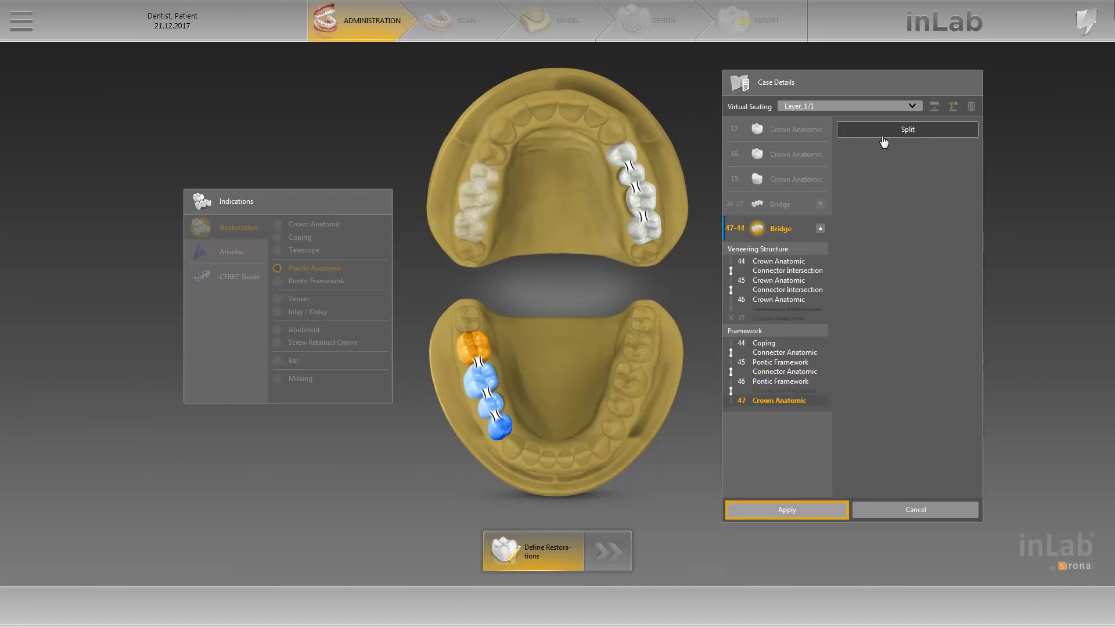
{"action": "left_click", "coordinate": [804, 510]}
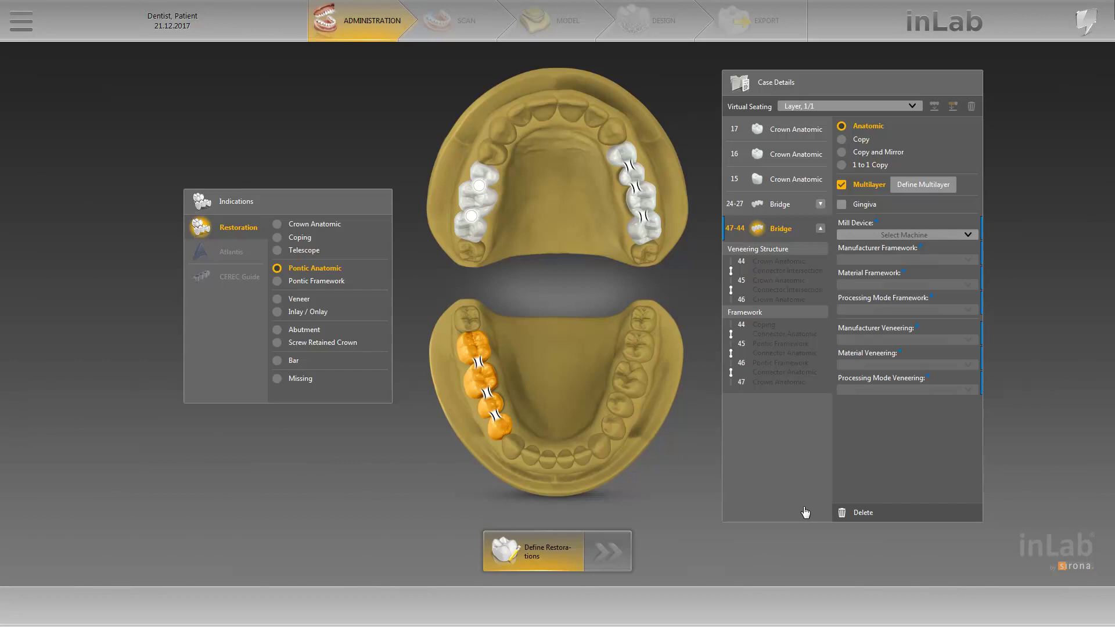
Step: Add gingiva to the 44–47 bridge and set the framework to MC X5, SIRONA inCoris ZI
{"action": "left_click", "coordinate": [842, 204]}
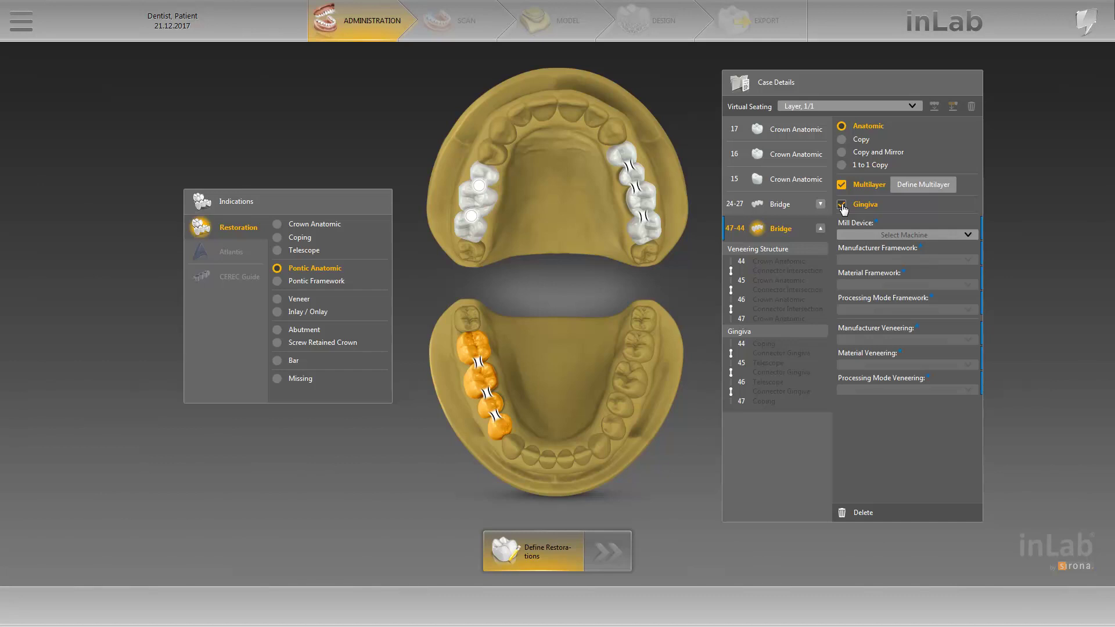
{"action": "left_click", "coordinate": [892, 235]}
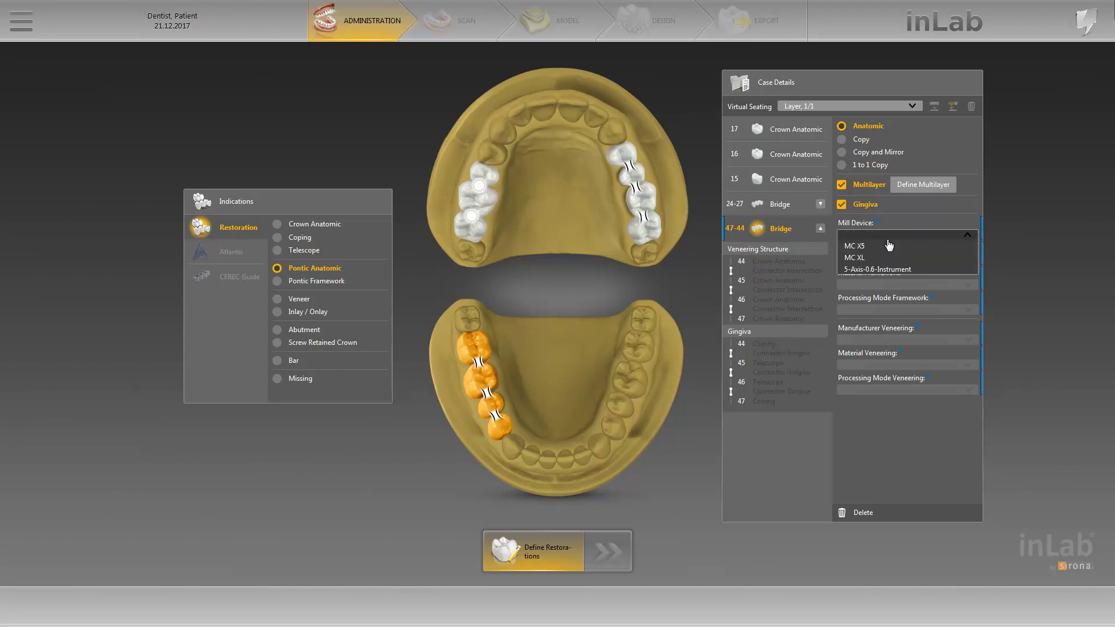
{"action": "left_click", "coordinate": [889, 247]}
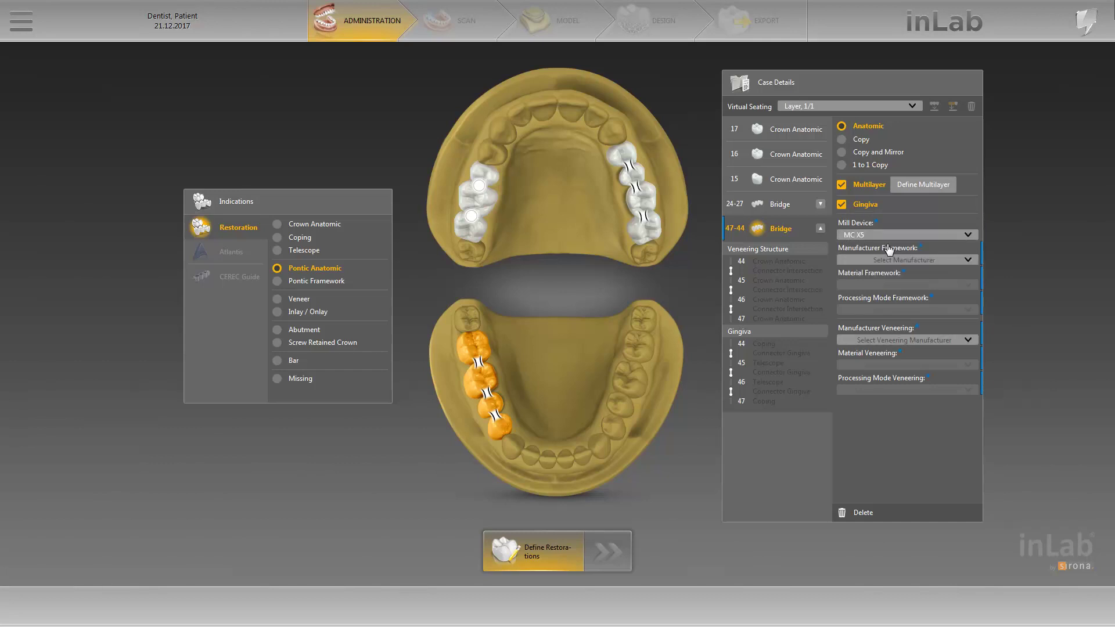
{"action": "left_click", "coordinate": [891, 260]}
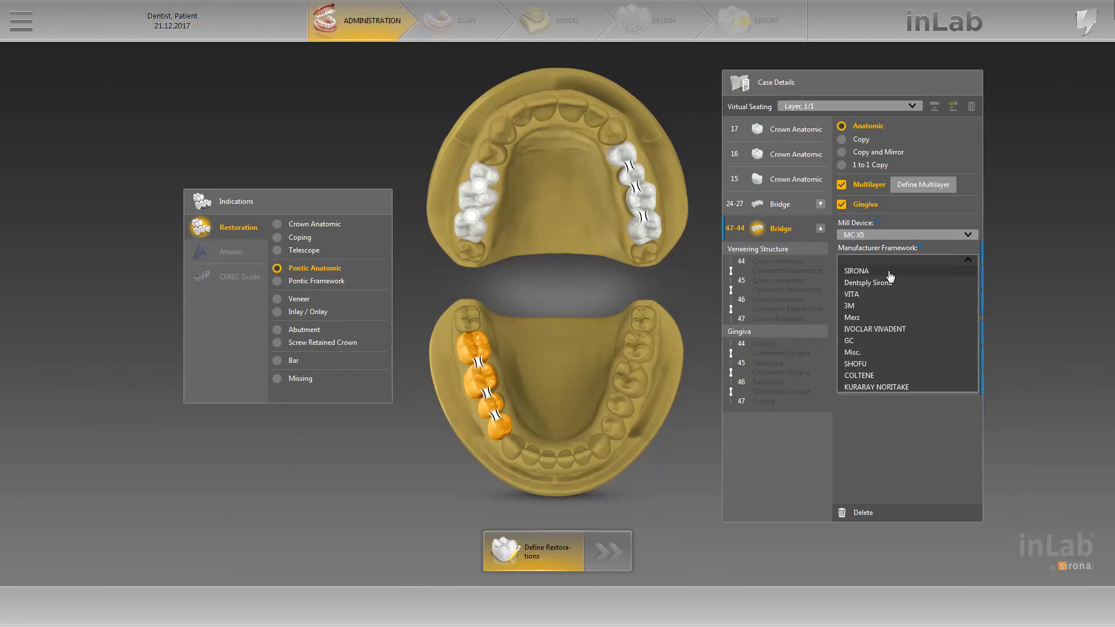
{"action": "left_click", "coordinate": [890, 272]}
{"action": "left_click", "coordinate": [891, 285]}
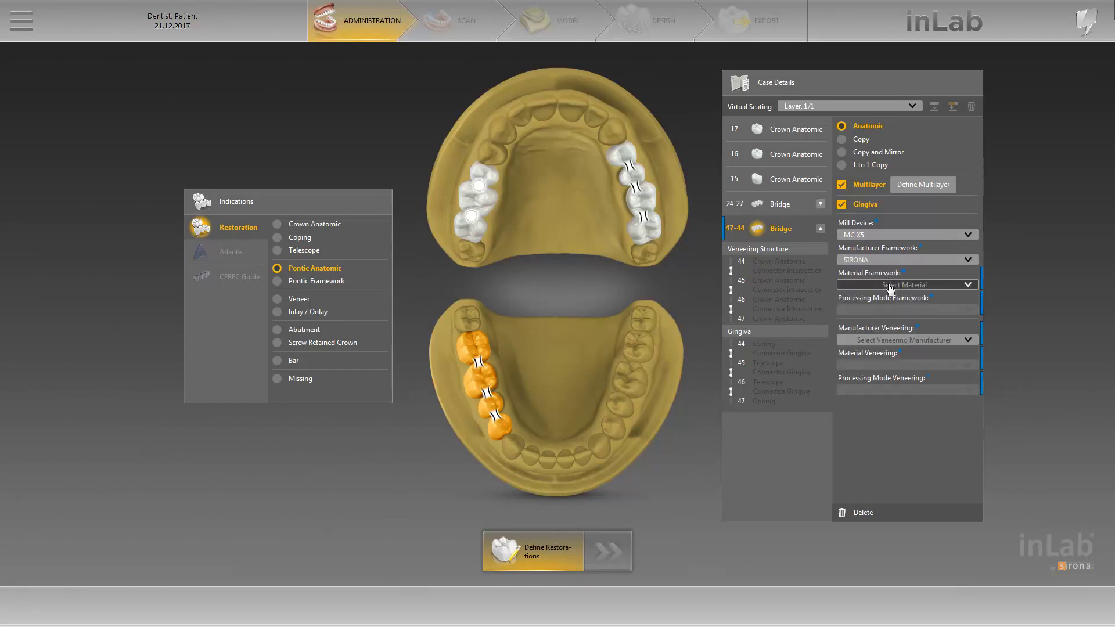
{"action": "left_click", "coordinate": [881, 366]}
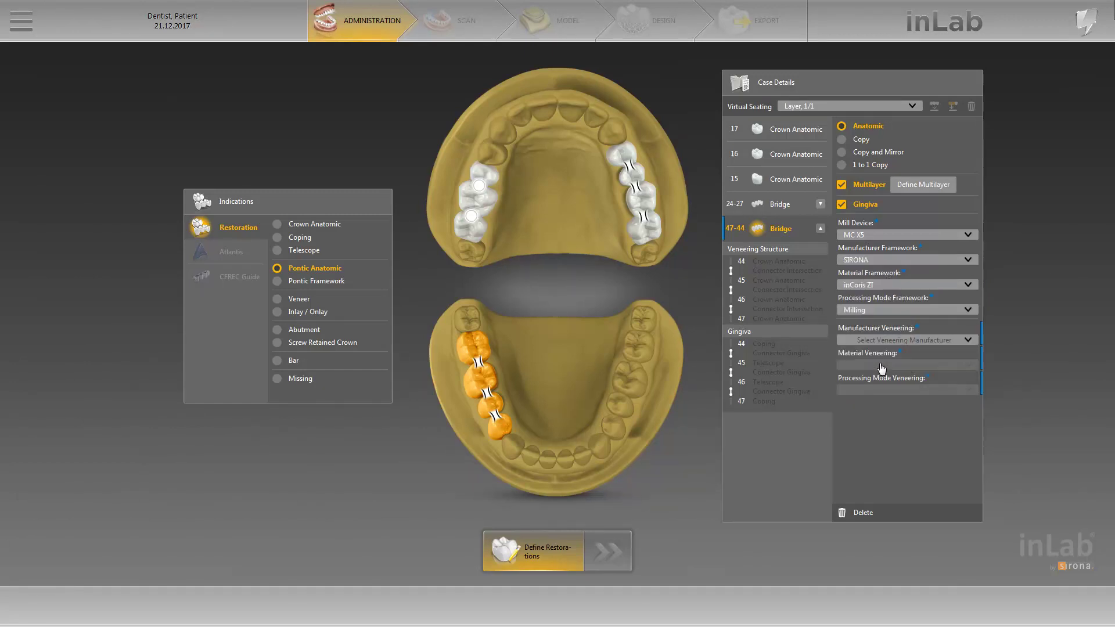
Step: Set the veneering material to SIRONA CEREC Blocs
{"action": "left_click", "coordinate": [886, 342]}
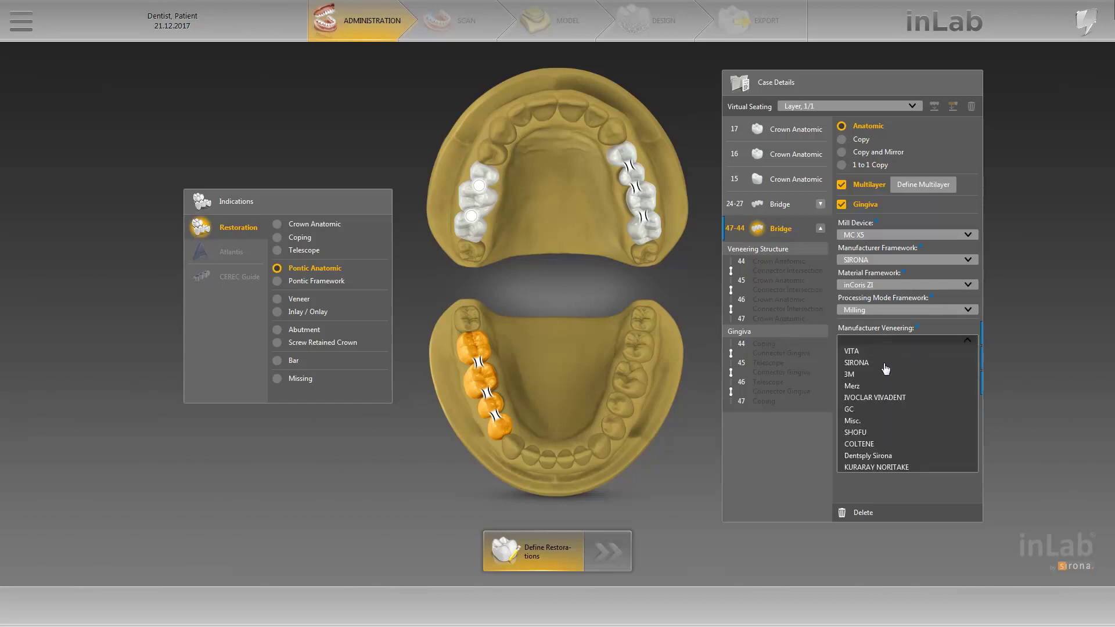
{"action": "left_click", "coordinate": [857, 363]}
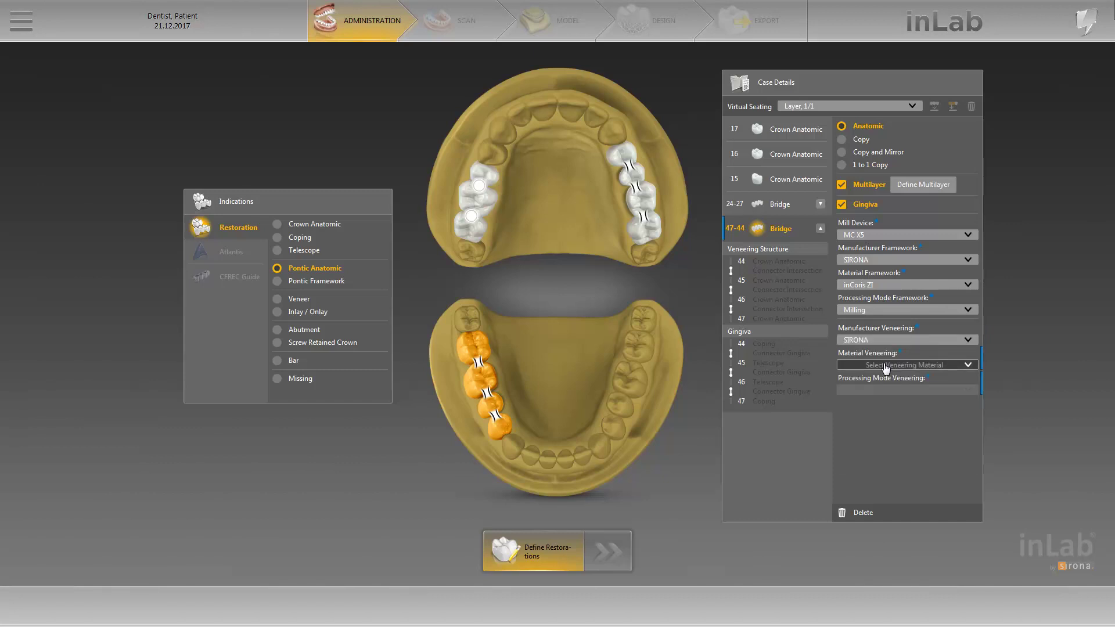
{"action": "left_click", "coordinate": [884, 366]}
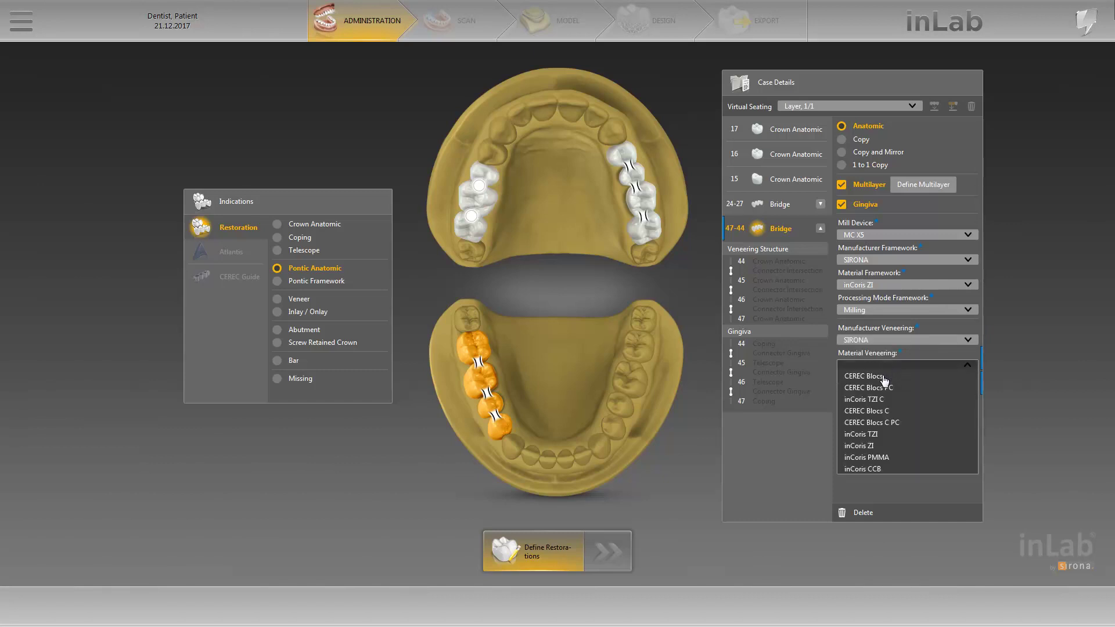
{"action": "left_click", "coordinate": [885, 381]}
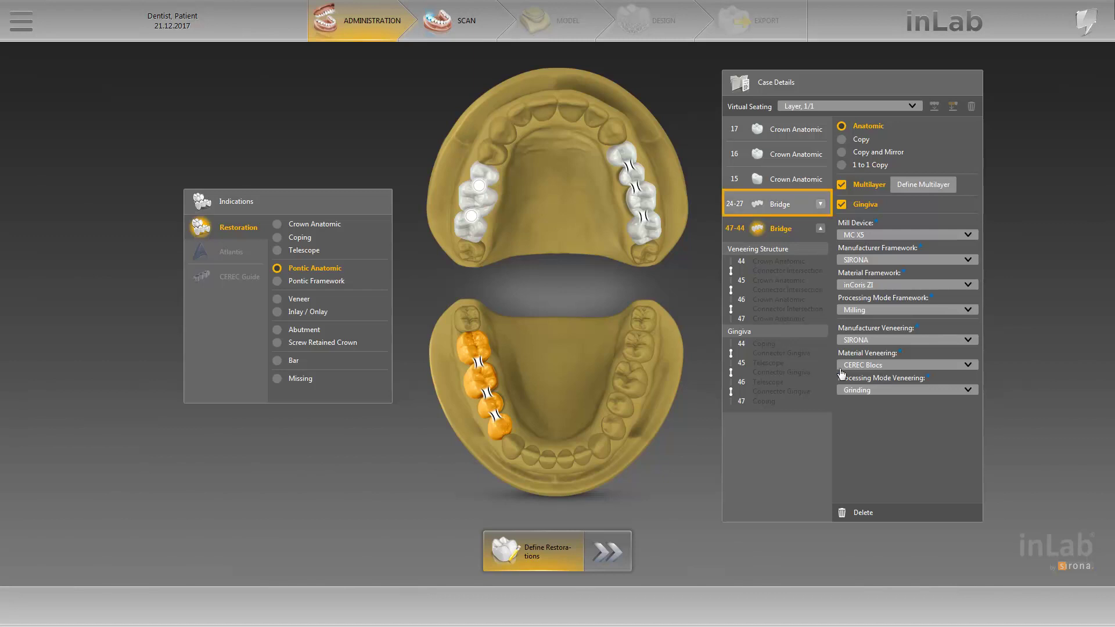
Step: Cycle the 24–25 connector through intersecting, stress breaker and separated back to anatomic, then bridge teeth 16 and 15
{"action": "left_click", "coordinate": [763, 206]}
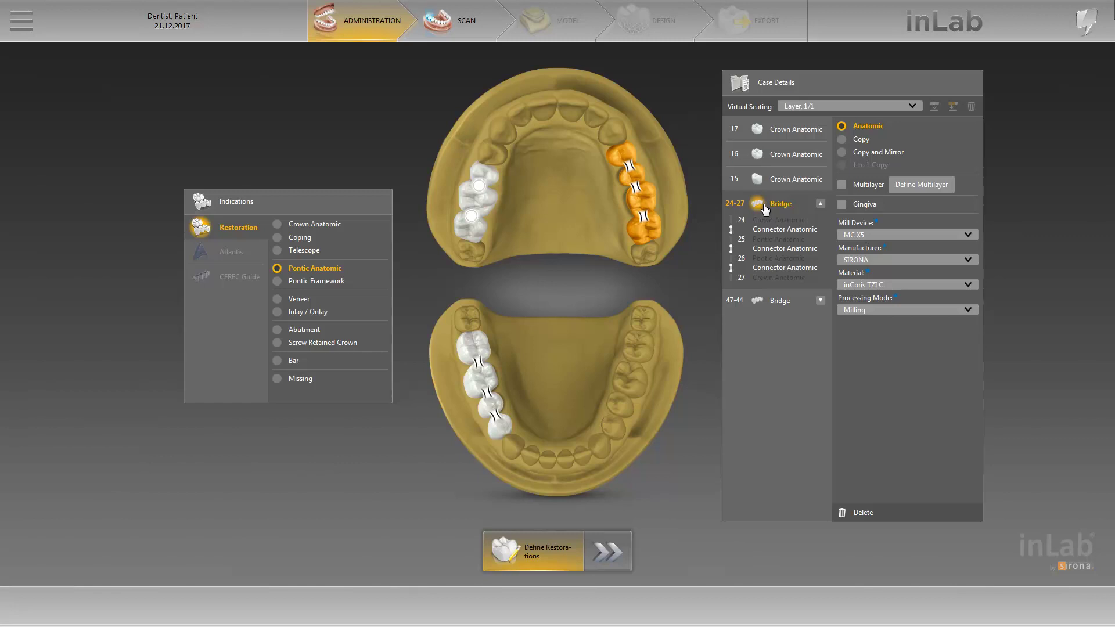
{"action": "left_click", "coordinate": [630, 168]}
{"action": "left_click", "coordinate": [629, 168]}
{"action": "left_click", "coordinate": [630, 169]}
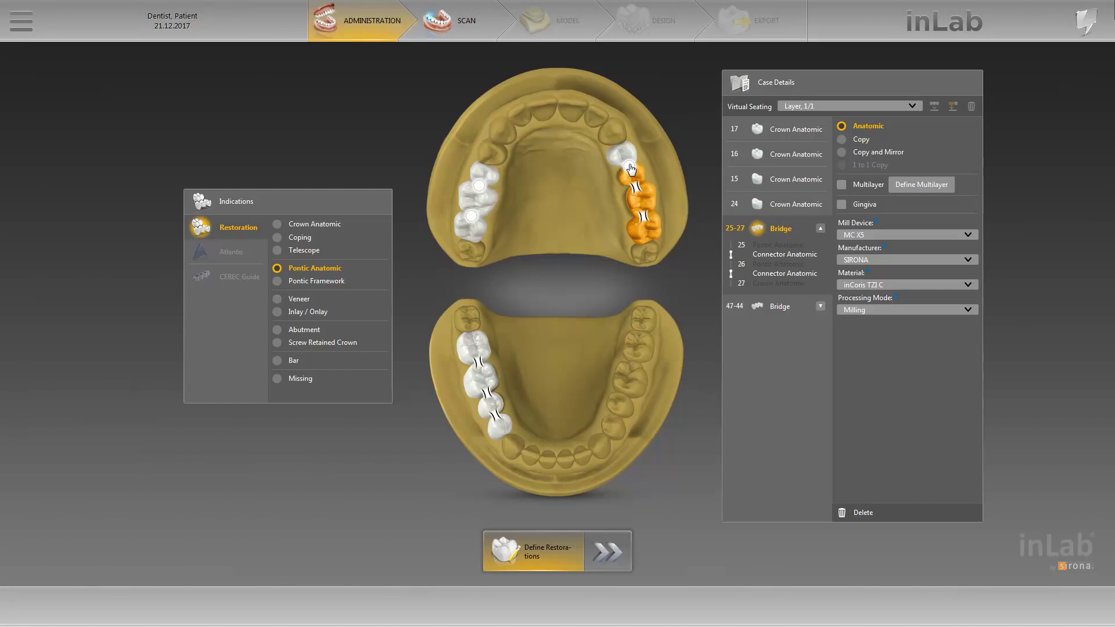
{"action": "left_click", "coordinate": [632, 167]}
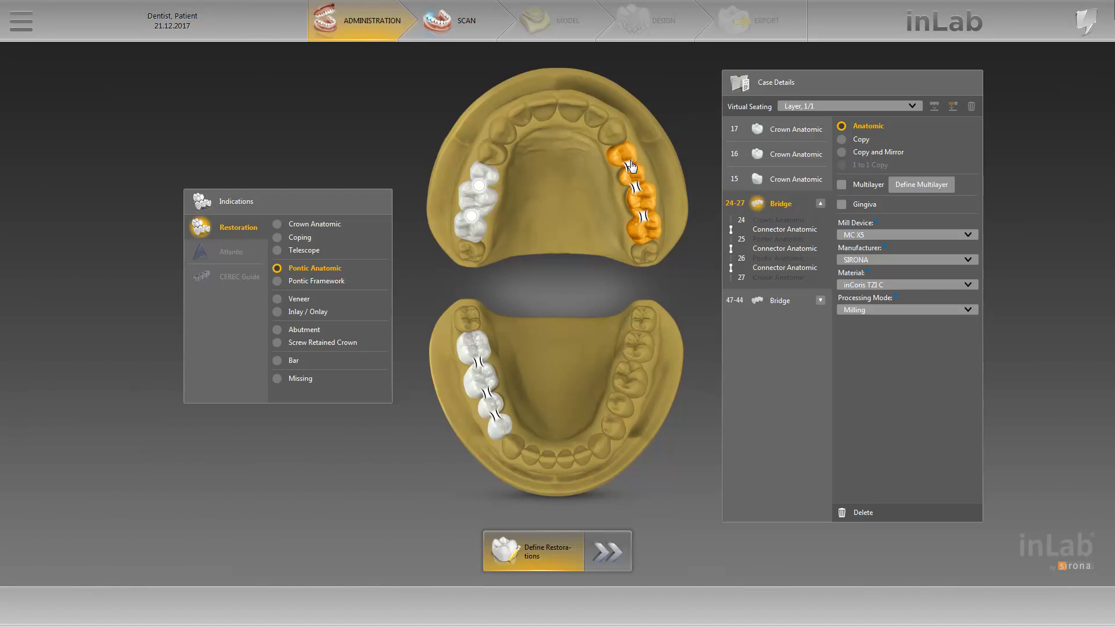
{"action": "left_click", "coordinate": [479, 186]}
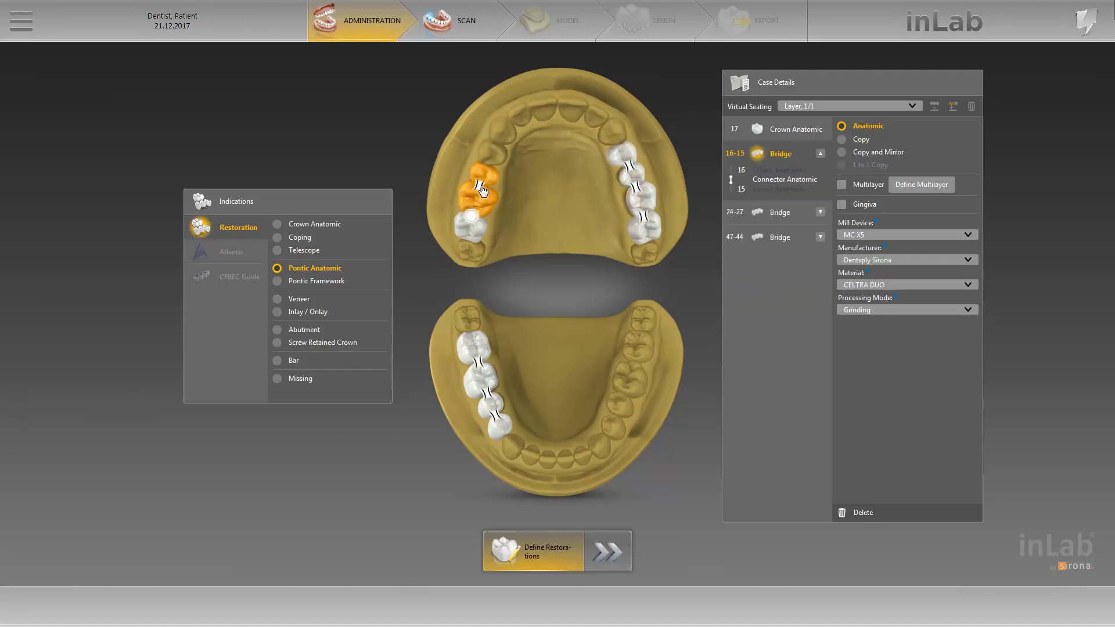
Step: Connect tooth 17 to the bridge, then set the 16–15 connector to Intersecting and delete it, leaving 15 separate
{"action": "left_click", "coordinate": [471, 217]}
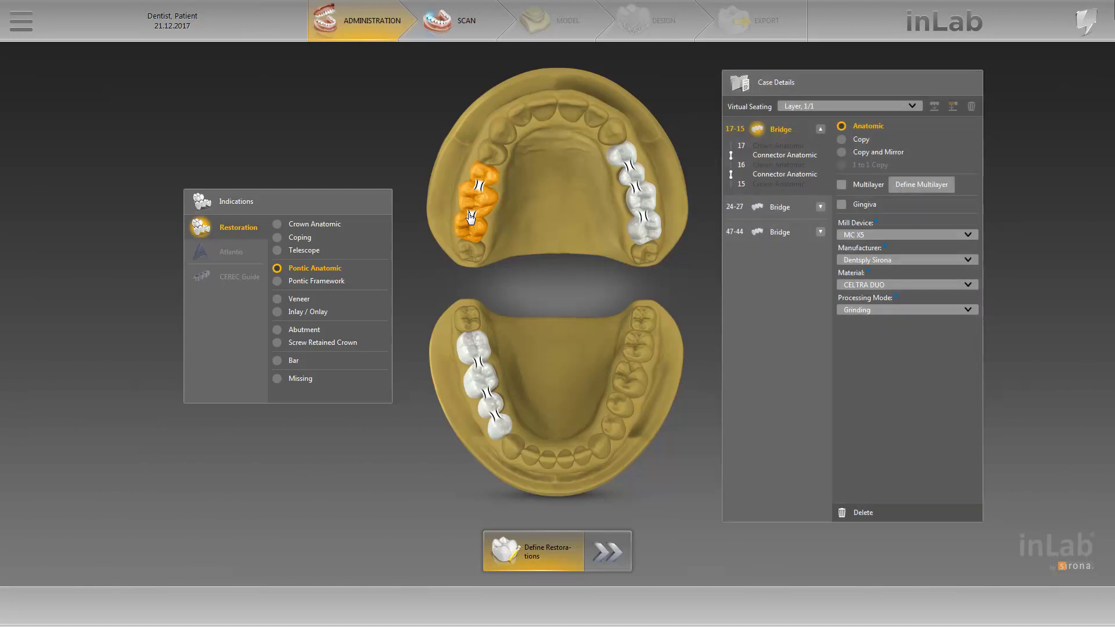
{"action": "left_click", "coordinate": [765, 175]}
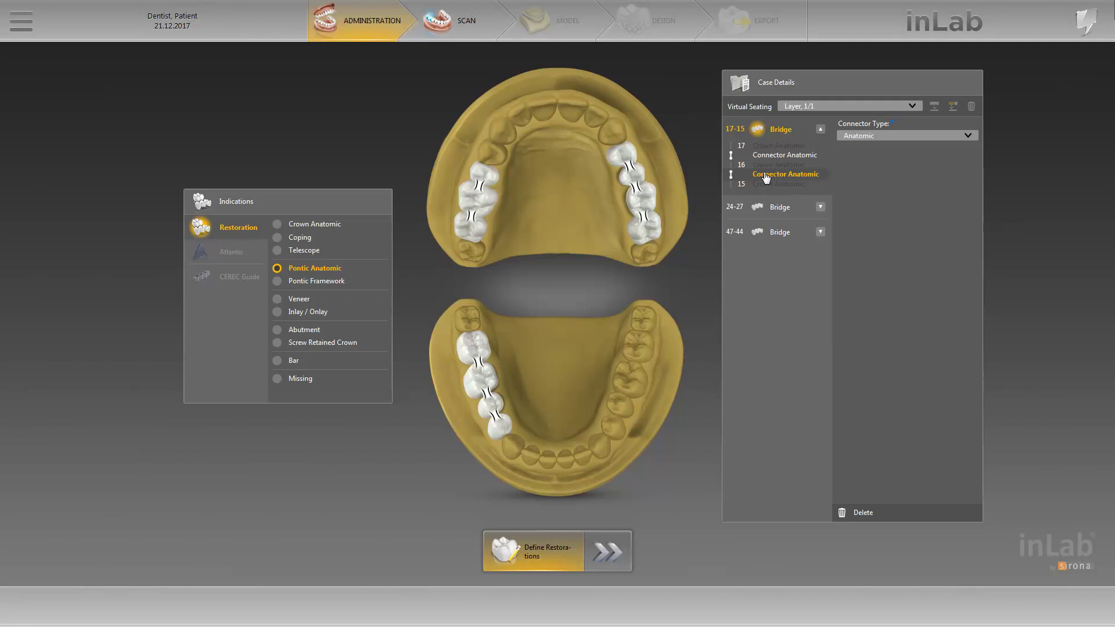
{"action": "left_click", "coordinate": [874, 137]}
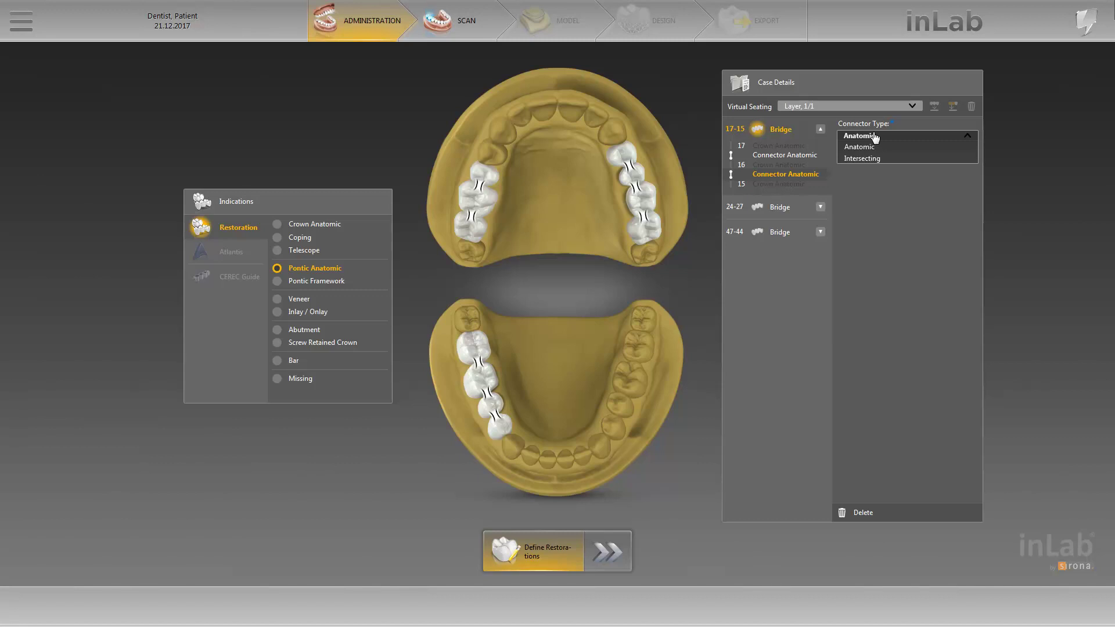
{"action": "left_click", "coordinate": [875, 158]}
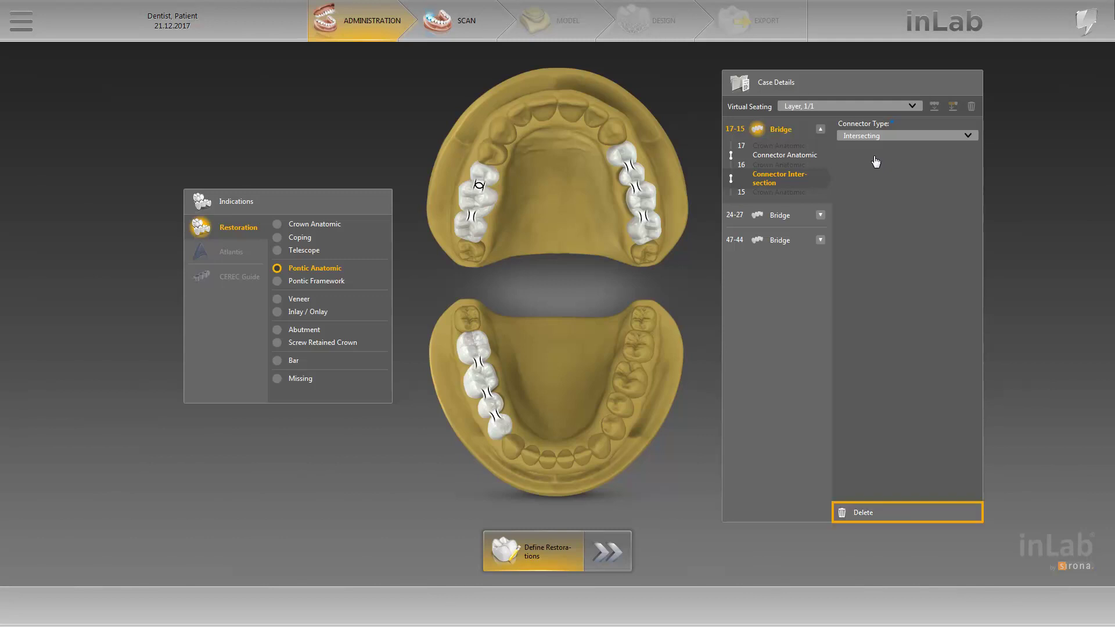
{"action": "left_click", "coordinate": [879, 515]}
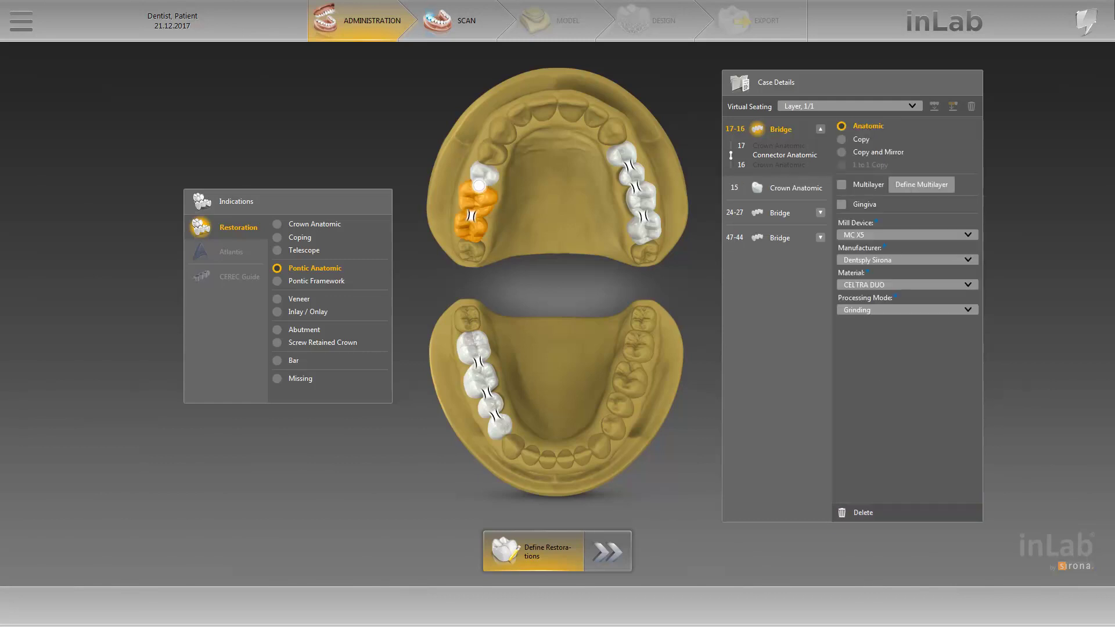